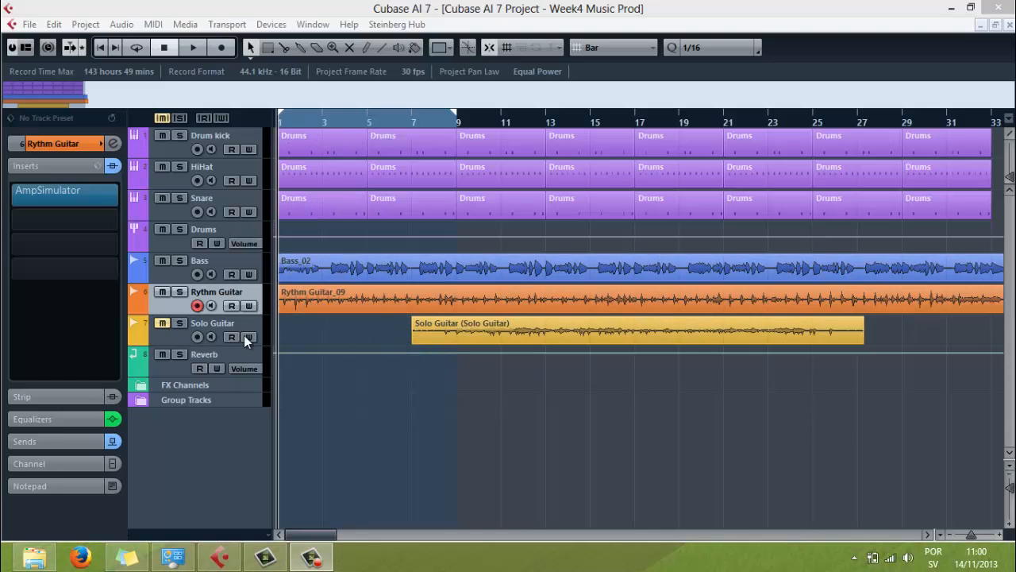
Step: Play the opening bars of the song with the Solo Guitar track muted, and stop playback
click(163, 325)
click(194, 47)
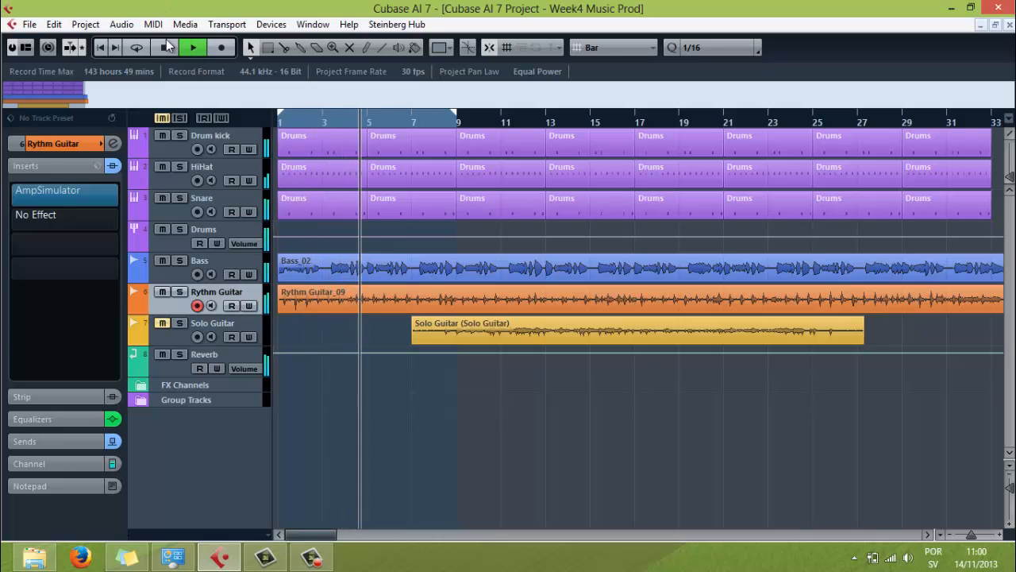
click(170, 49)
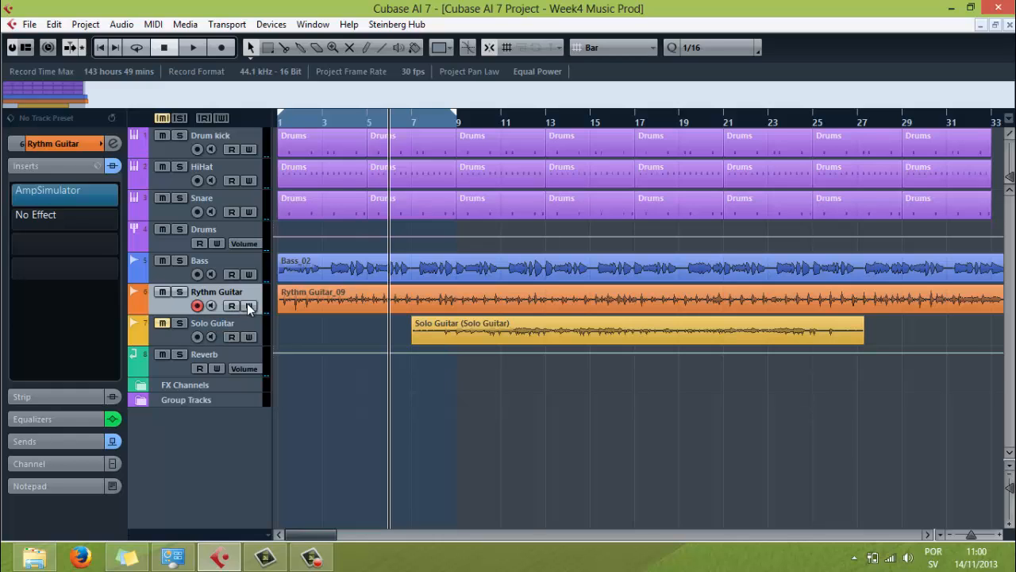
Step: Load the VSTDynamics plug-in from the Dynamics category into the second insert slot of the Rythm Guitar track
click(307, 297)
click(58, 214)
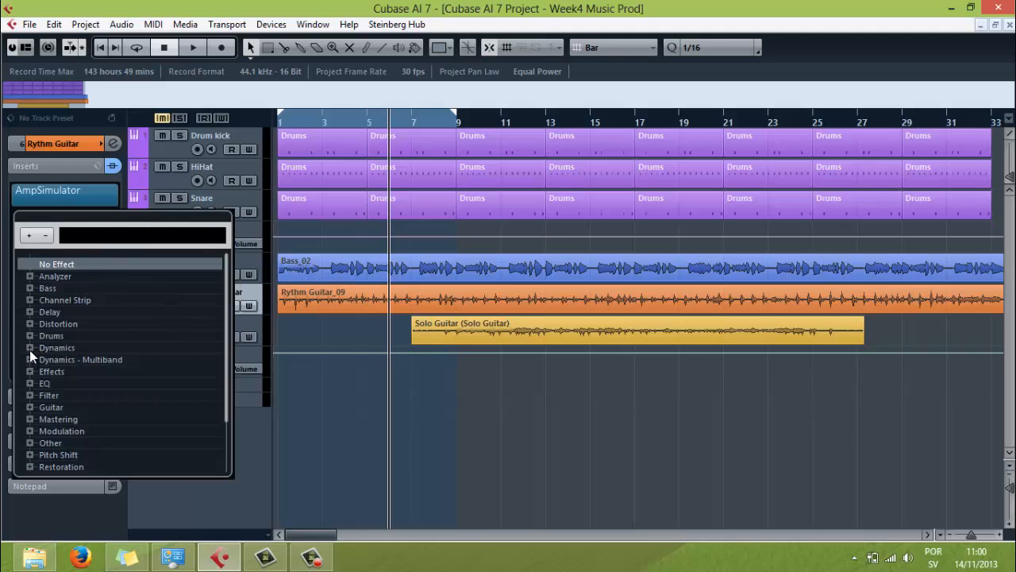
click(29, 348)
scroll(79, 401, down, 5)
scroll(87, 404, down, 5)
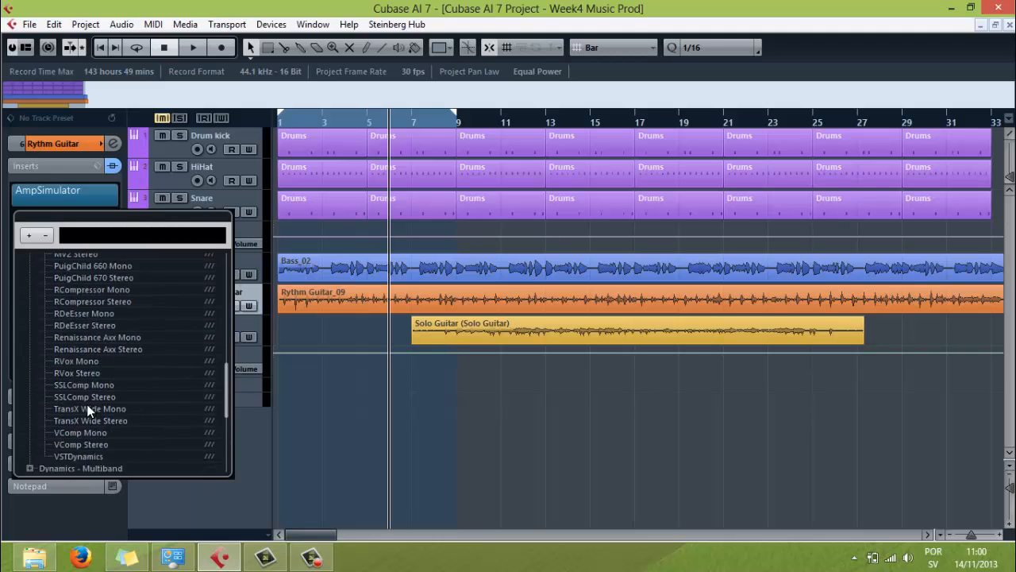
click(70, 329)
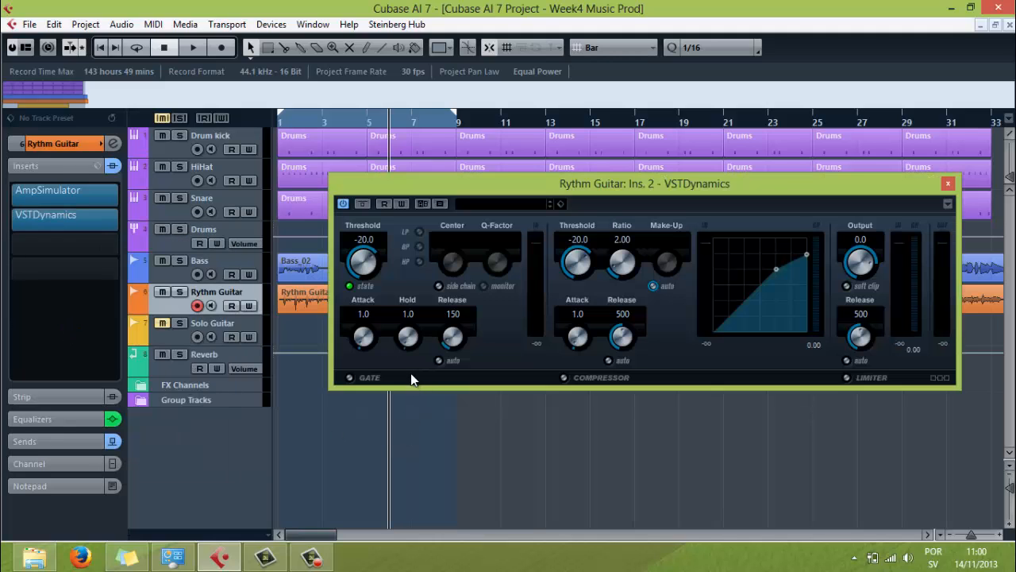
Step: Activate the Gate section of VSTDynamics, set its threshold to -60.0 and move the plug-in window clear of the track list
drag(564, 183, 552, 129)
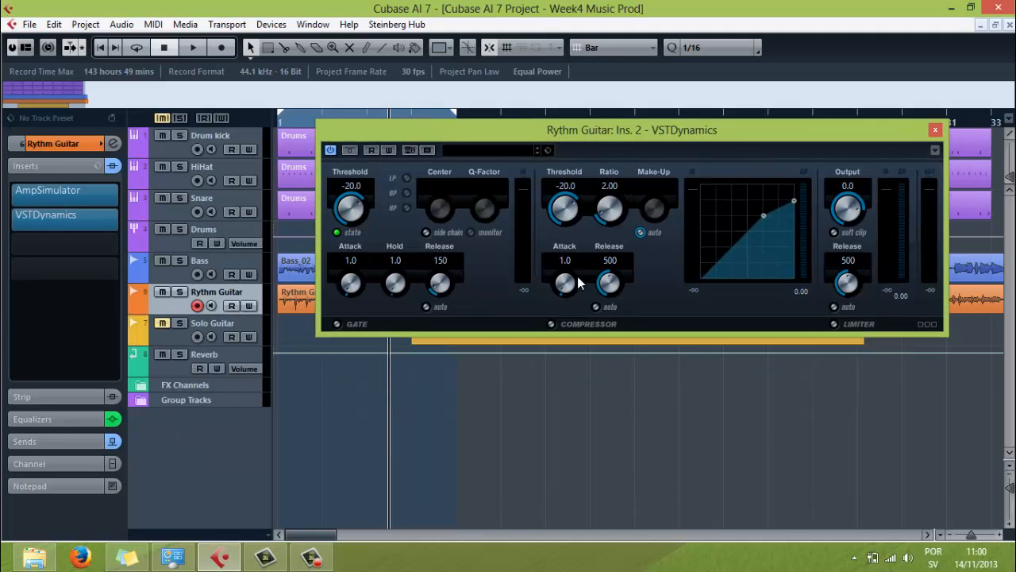
click(338, 324)
drag(546, 139, 552, 160)
drag(355, 238, 357, 350)
drag(497, 147, 619, 202)
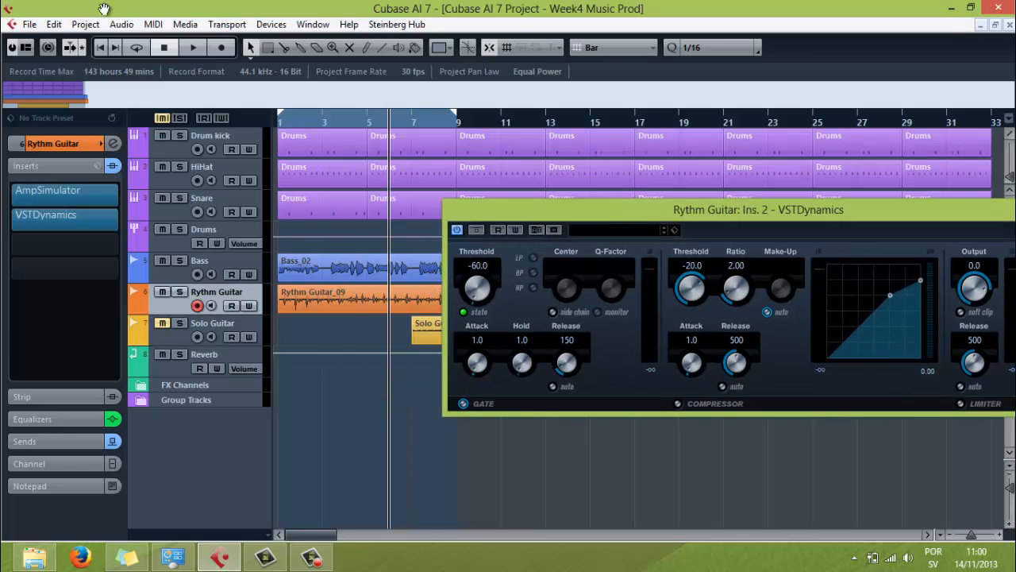
Step: Solo the Rythm Guitar track and turn on cycle playback
click(180, 292)
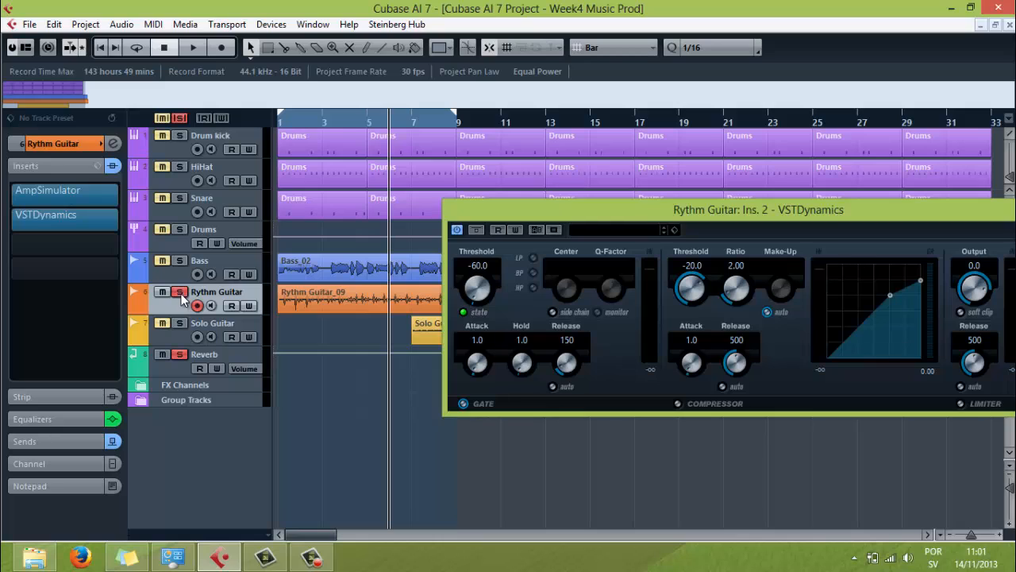
click(136, 47)
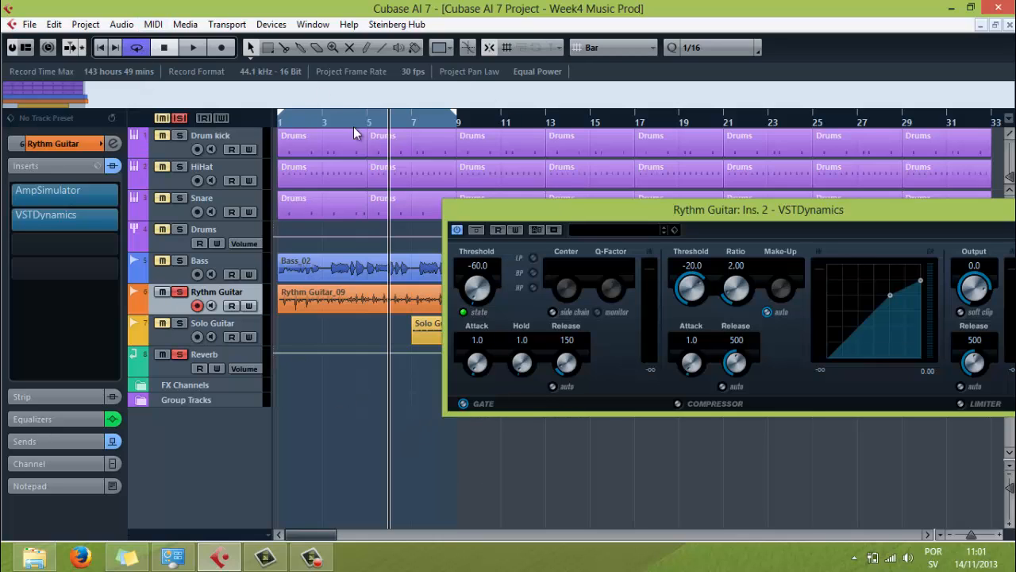
Step: Bypass the sends of the Rythm Guitar track and return to its list of inserts
click(72, 437)
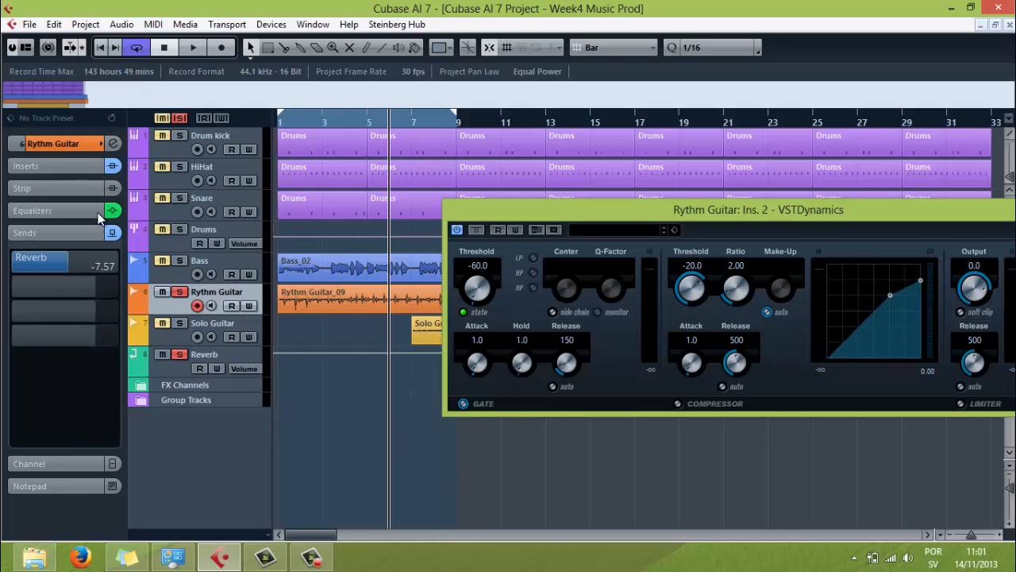
click(116, 236)
click(56, 232)
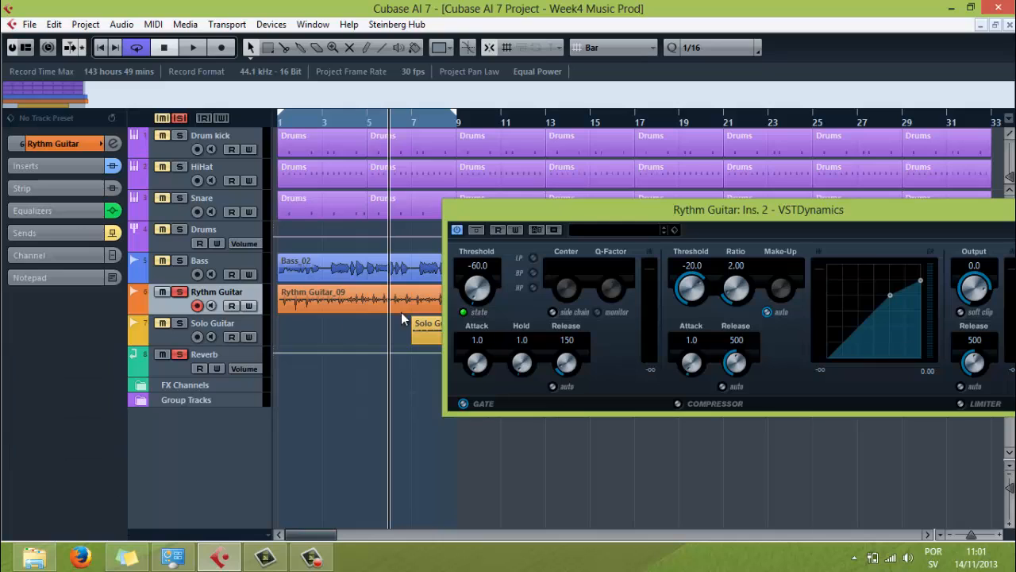
click(62, 164)
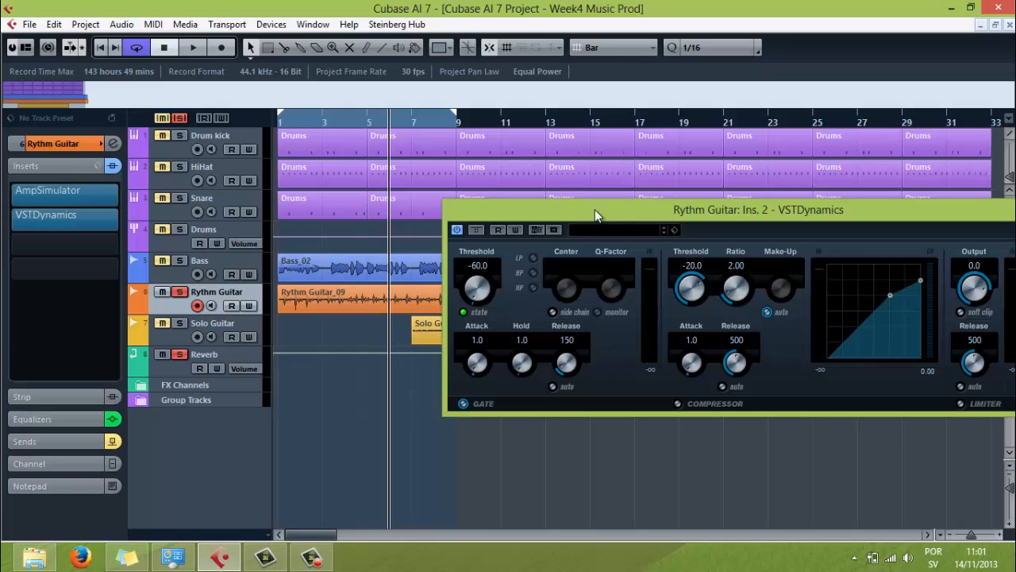
Step: Raise the gate threshold to -34.2 while the soloed guitar plays in the loop, and stop playback
click(193, 47)
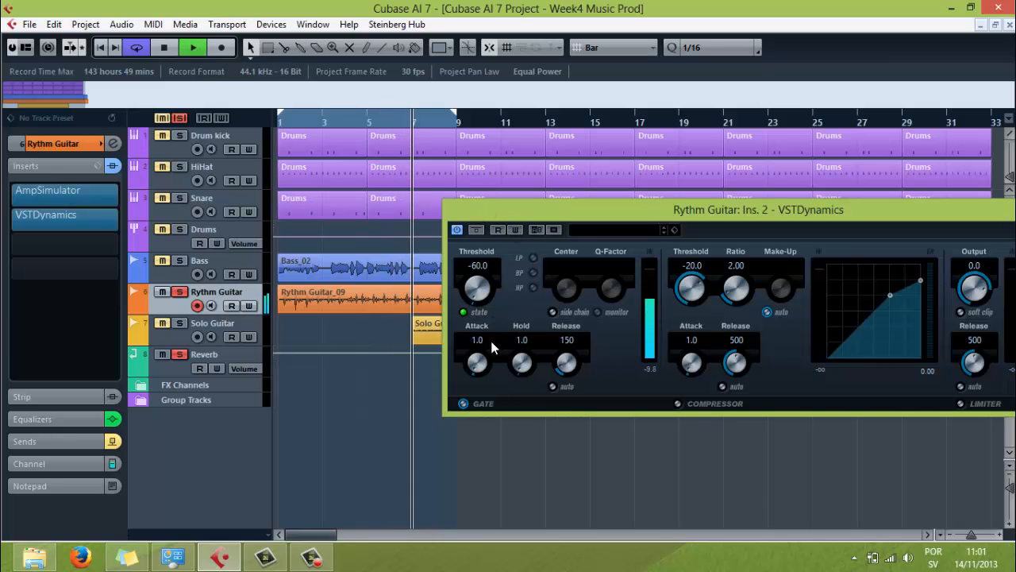
mouse_move(477, 282)
mouse_down()
mouse_move(477, 265)
mouse_move(485, 314)
mouse_move(484, 292)
mouse_up()
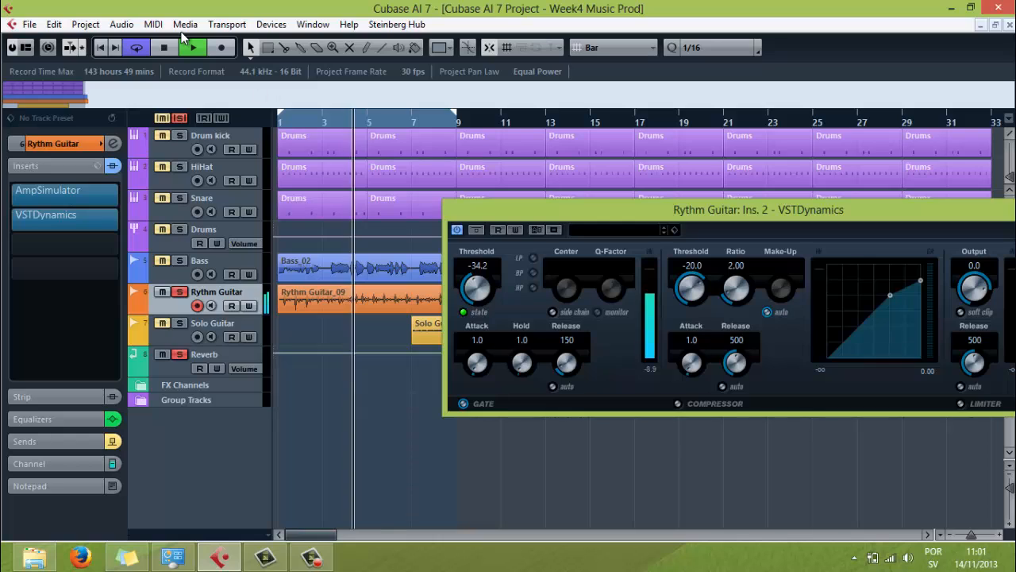
key(space)
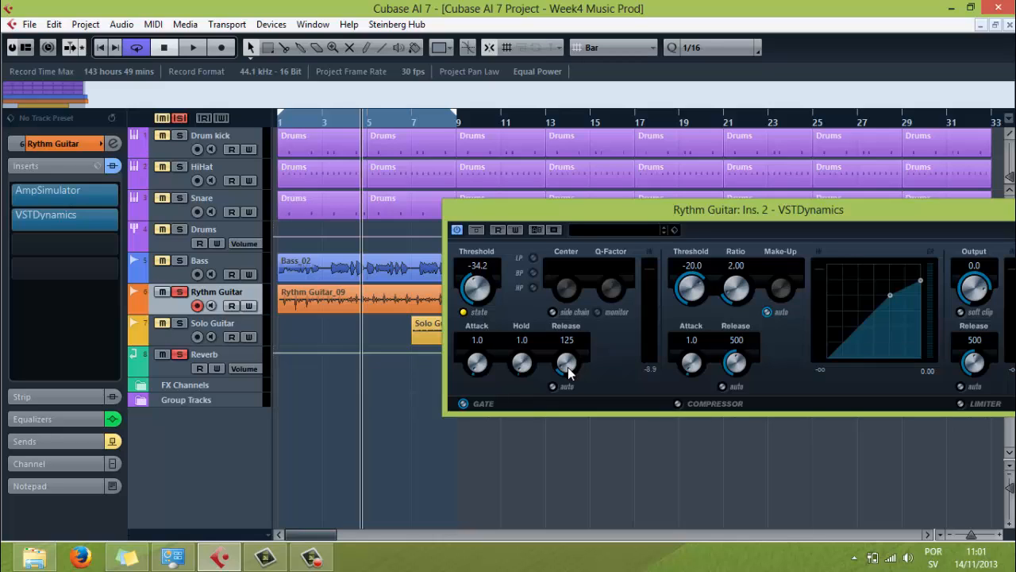
Step: Shorten the gate's release to 16 while listening to the looped Rythm Guitar
drag(568, 372, 570, 384)
click(193, 48)
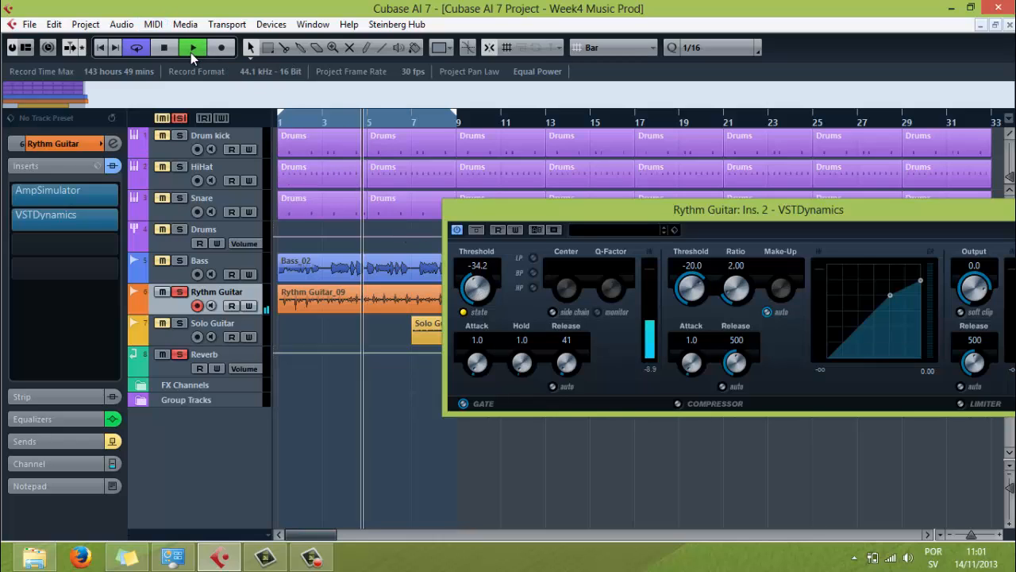
drag(570, 365, 564, 359)
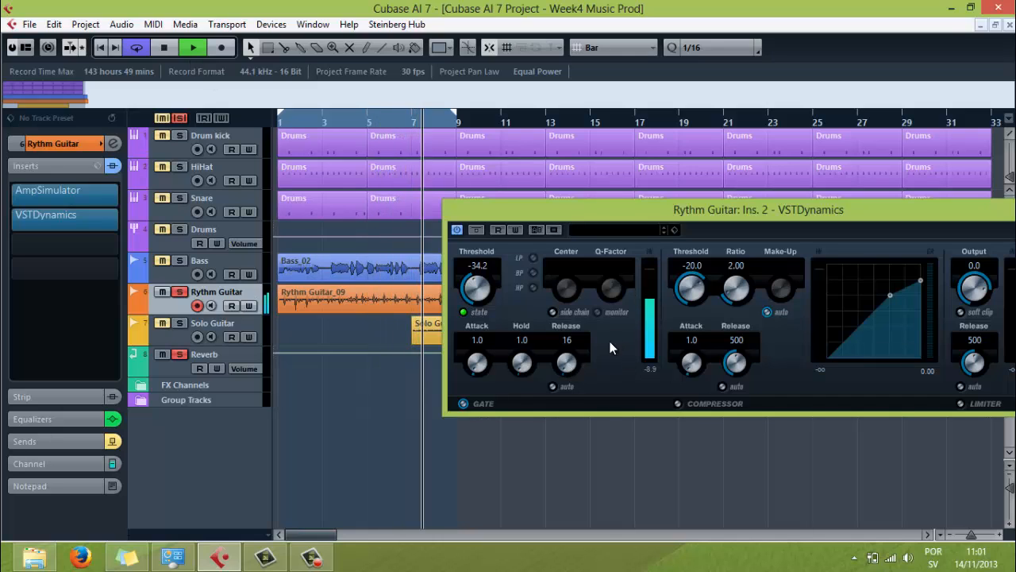
click(163, 47)
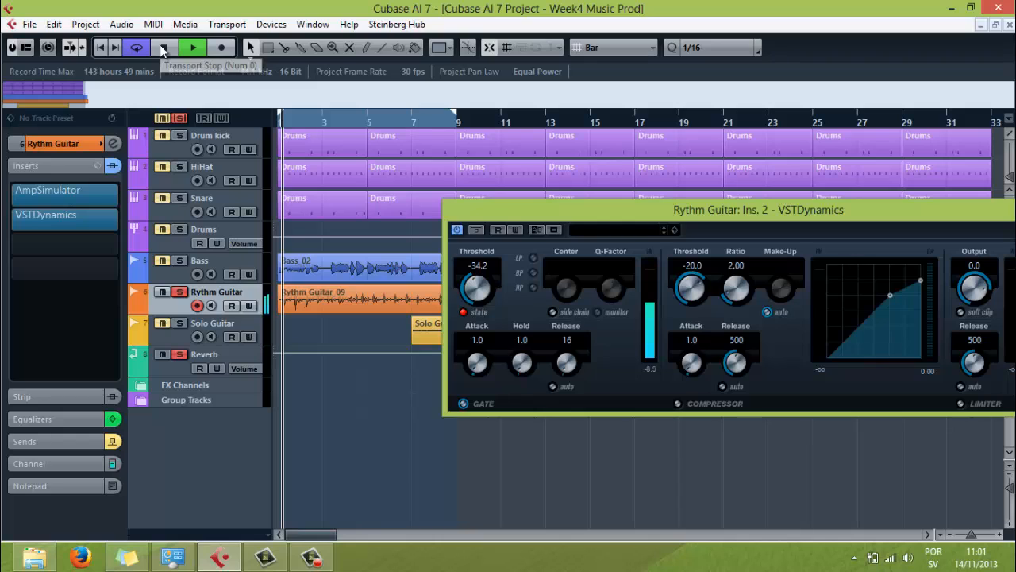
Step: Fine-tune the gate during playback to Hold 0.0, Release 10 and Threshold -31.8, and stop the loop
drag(523, 364, 544, 447)
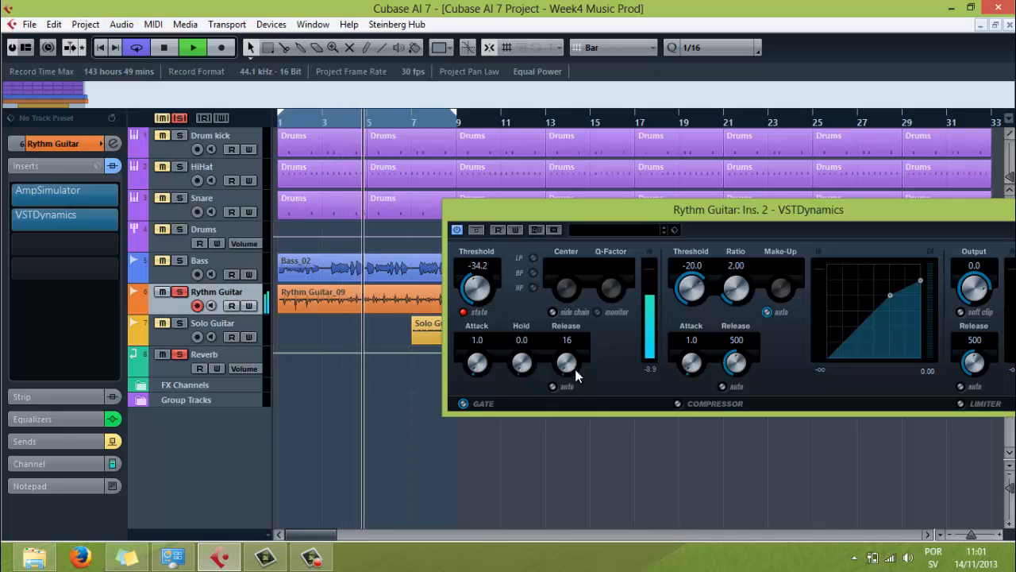
drag(567, 363, 603, 501)
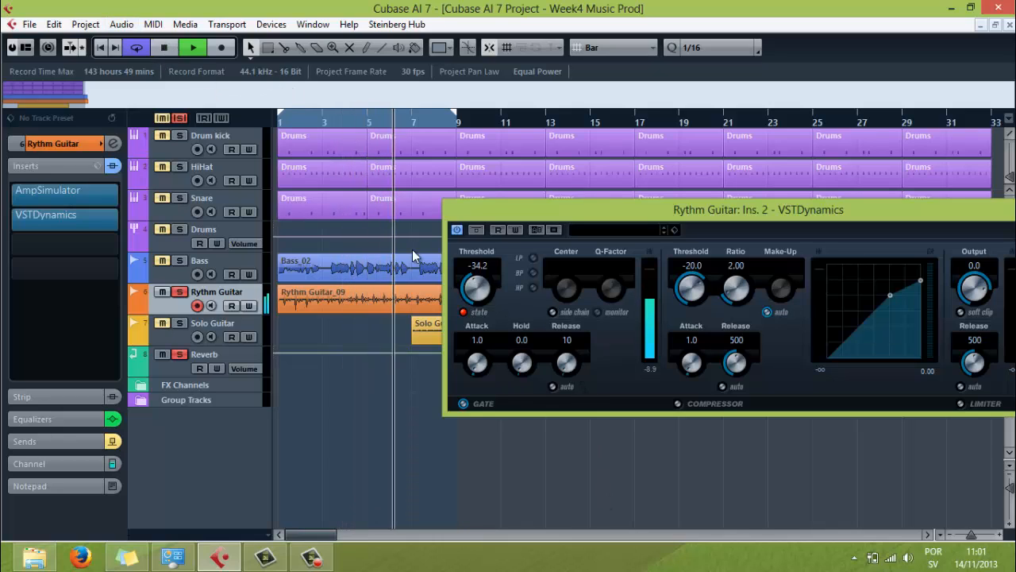
drag(488, 296, 486, 284)
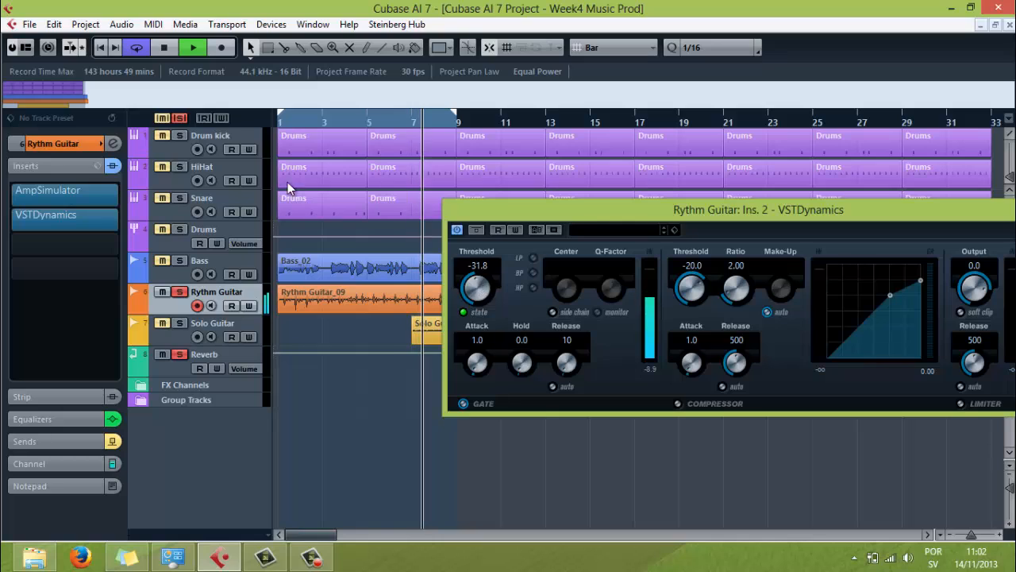
click(193, 48)
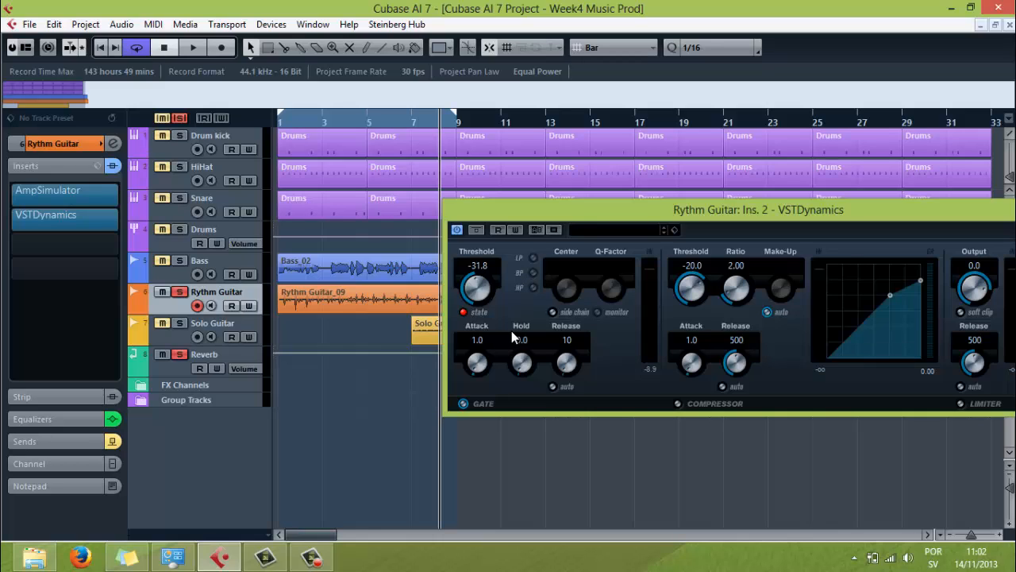
Step: Enable the gate's side chain filter, switch the VSTDynamics effect off and on again, and bypass it
click(553, 312)
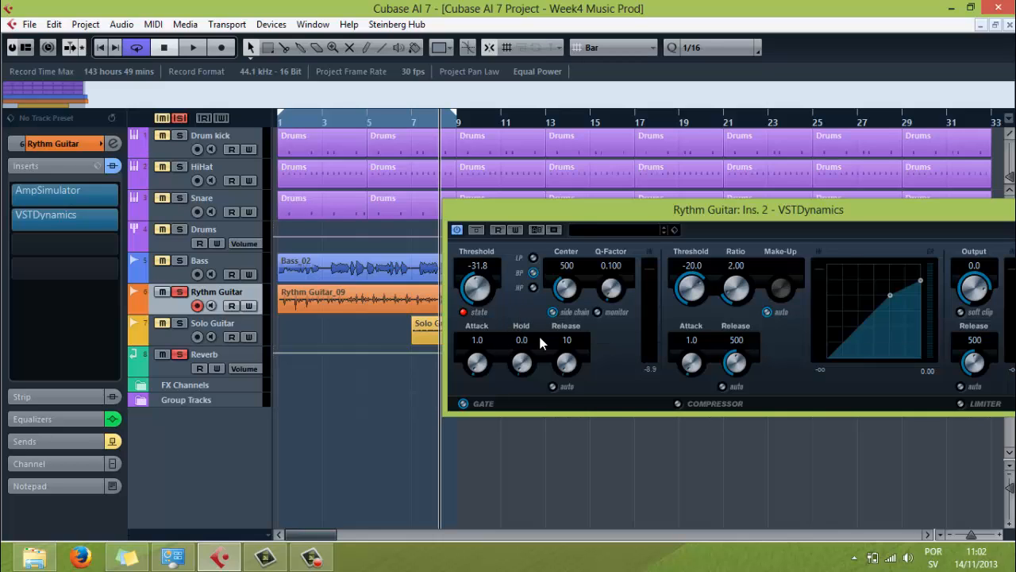
click(459, 230)
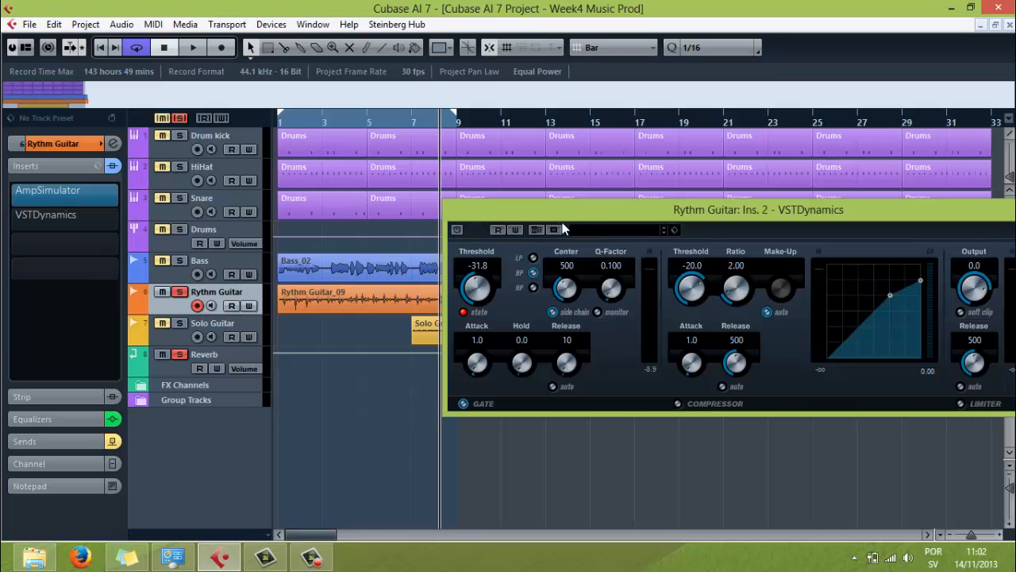
click(454, 232)
click(476, 231)
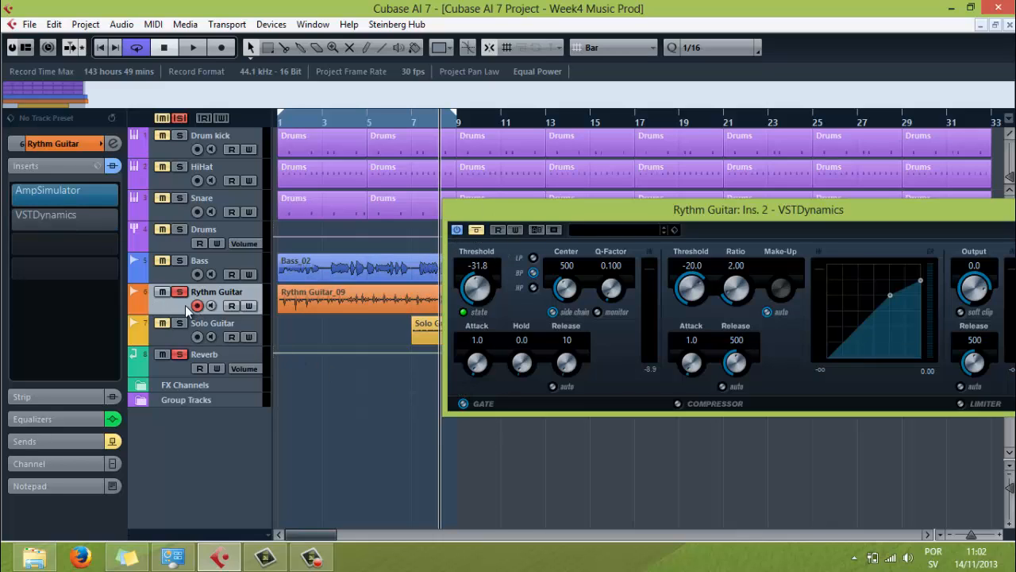
Step: Open the Rythm Guitar channel settings beside the track list and monitor the live input to view its noise in the equalizer's spectrum
click(114, 143)
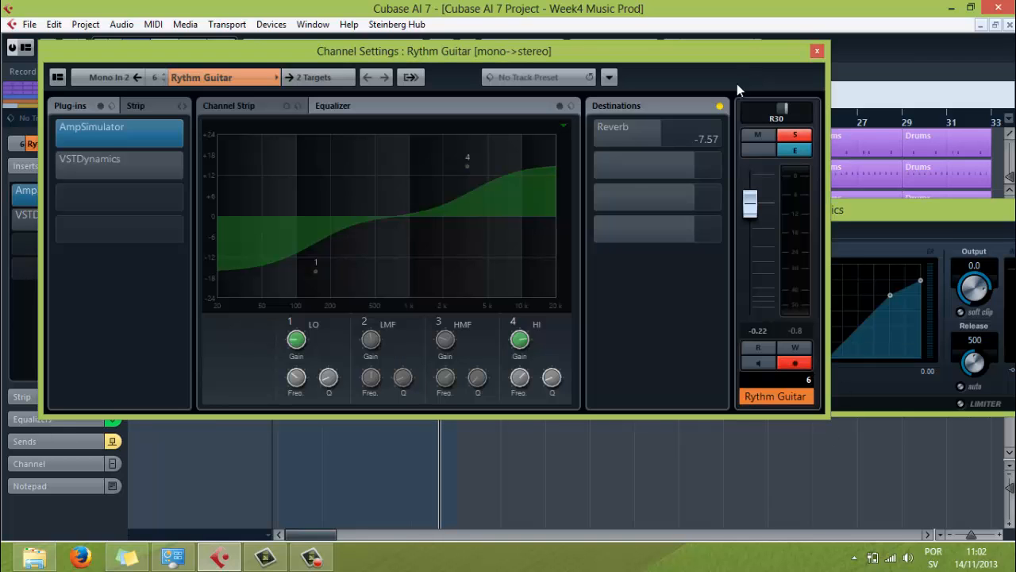
drag(604, 53, 615, 55)
drag(882, 54, 880, 39)
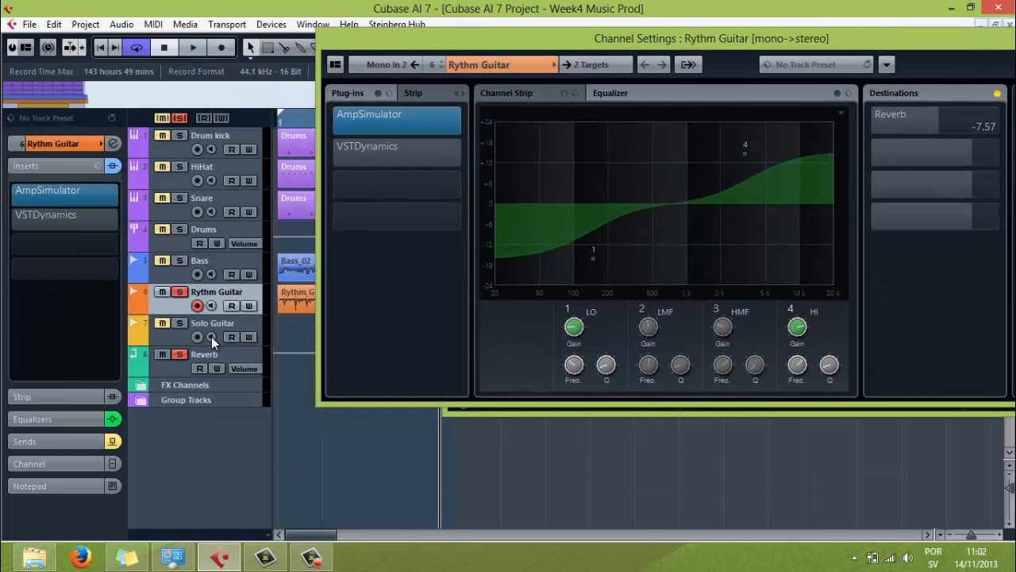
click(213, 305)
click(211, 306)
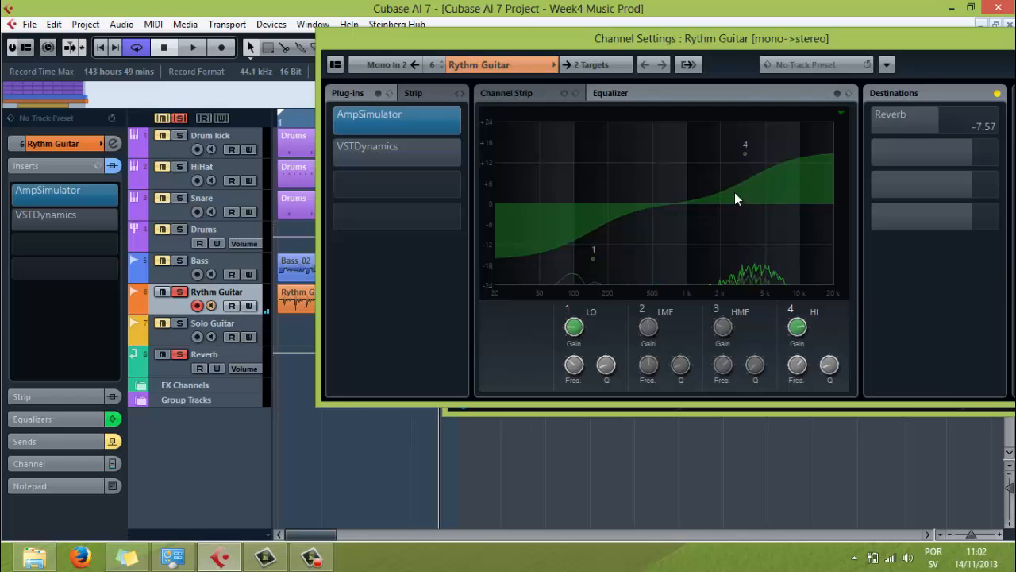
Step: Try cutting the noise frequencies with EQ band 3, switch that band off again and close the channel settings
drag(735, 195, 754, 261)
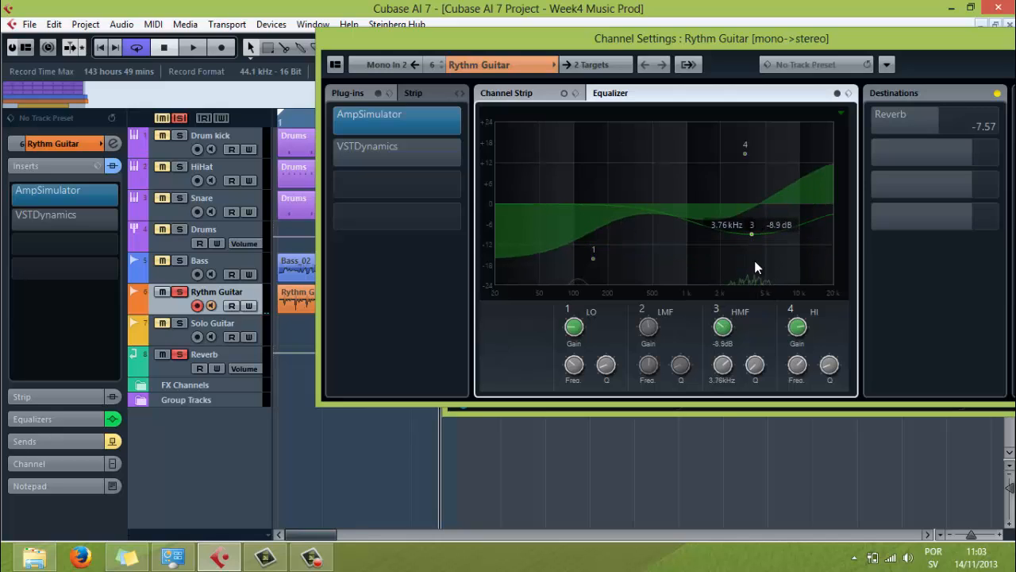
click(715, 308)
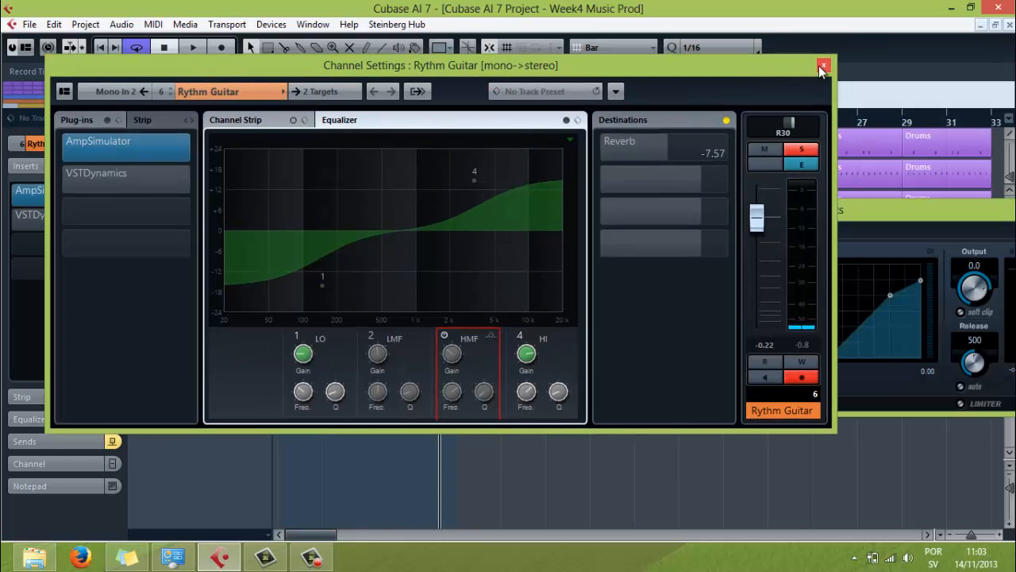
click(822, 66)
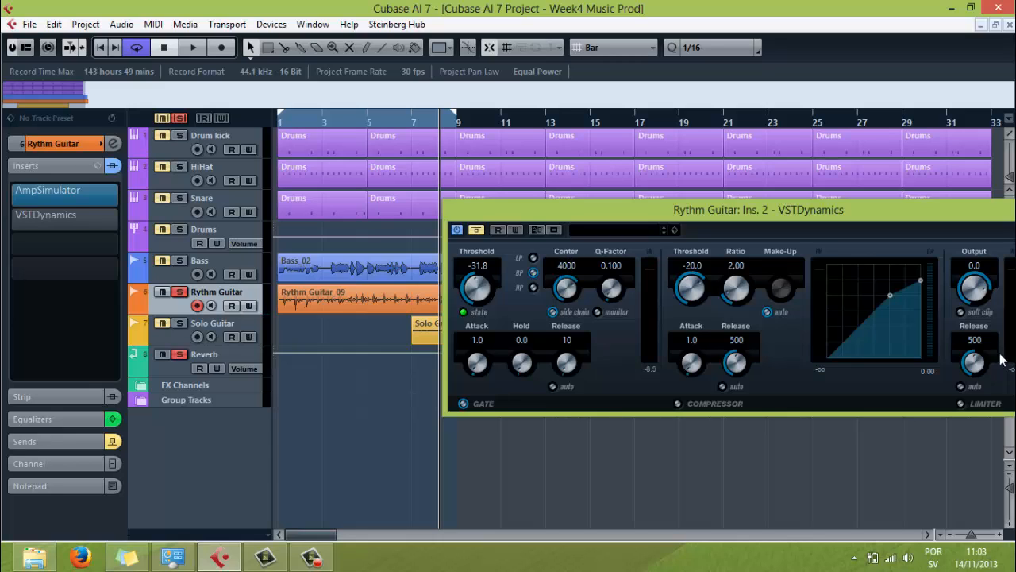
Step: Take VSTDynamics out of bypass with the gate threshold at -60.0 and play the loop from the start
click(475, 229)
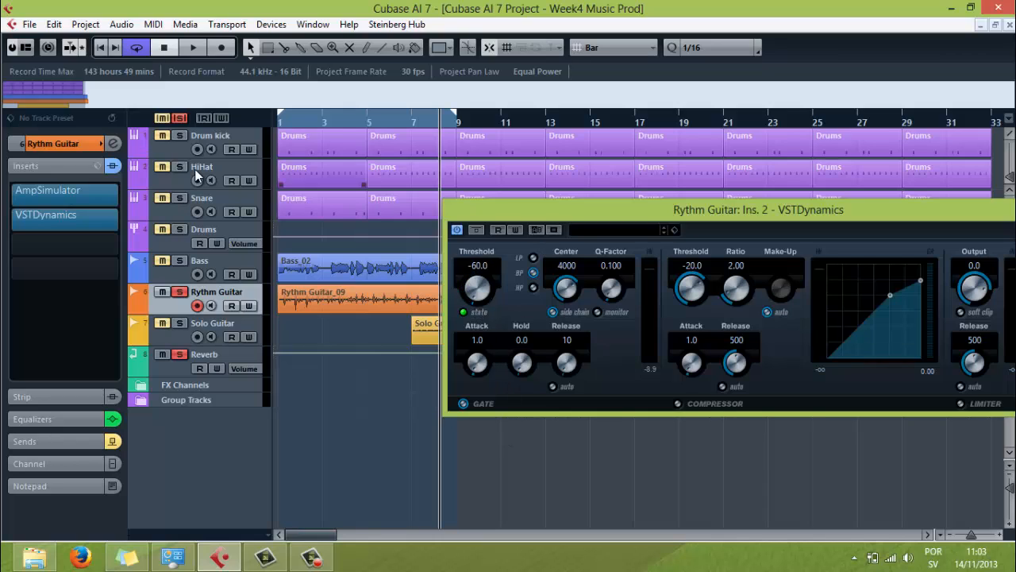
click(98, 48)
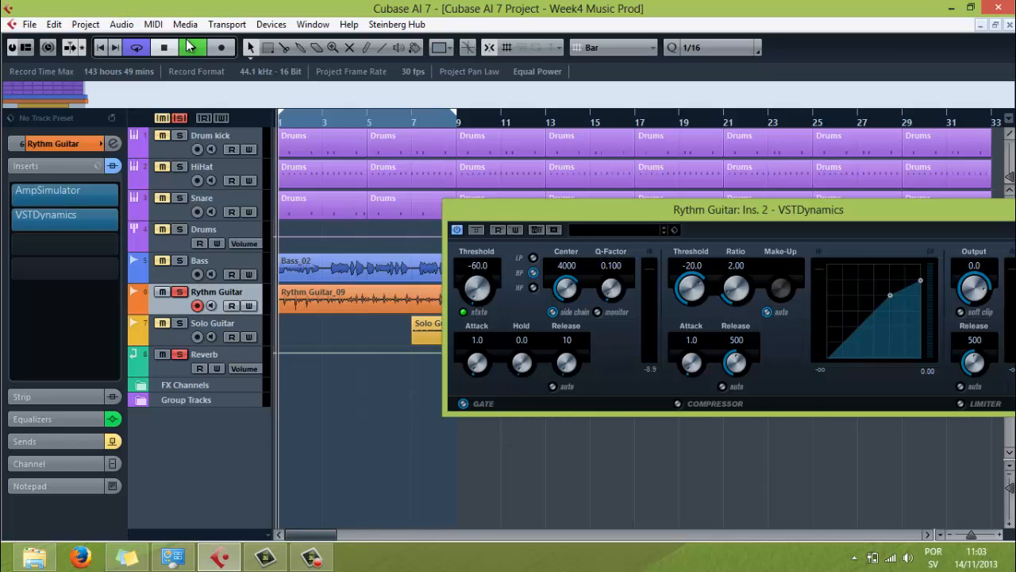
click(191, 47)
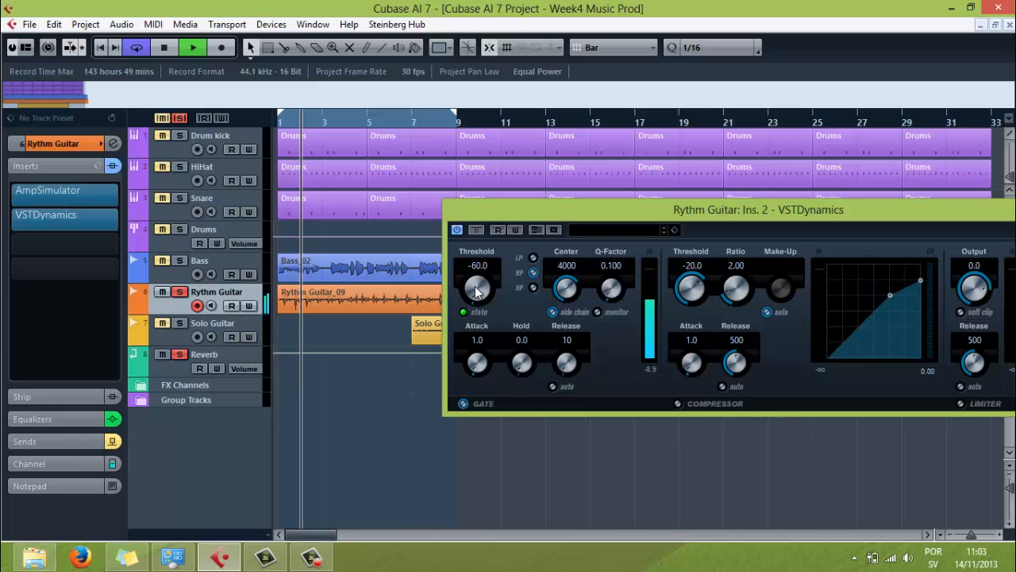
Step: Bypass VSTDynamics and switch it back in during playback to compare the guitar with and without the gate
drag(561, 293, 566, 268)
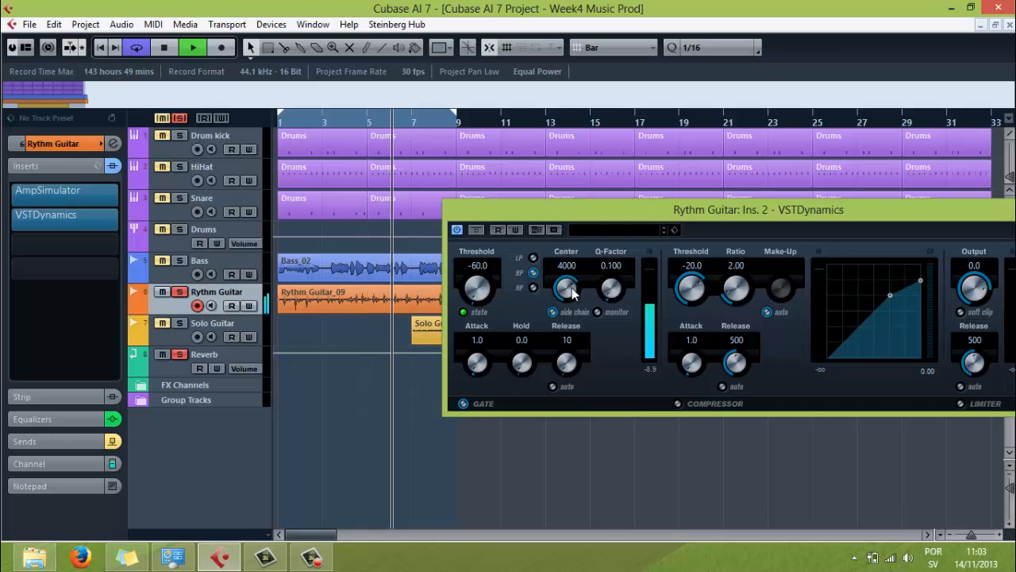
click(478, 230)
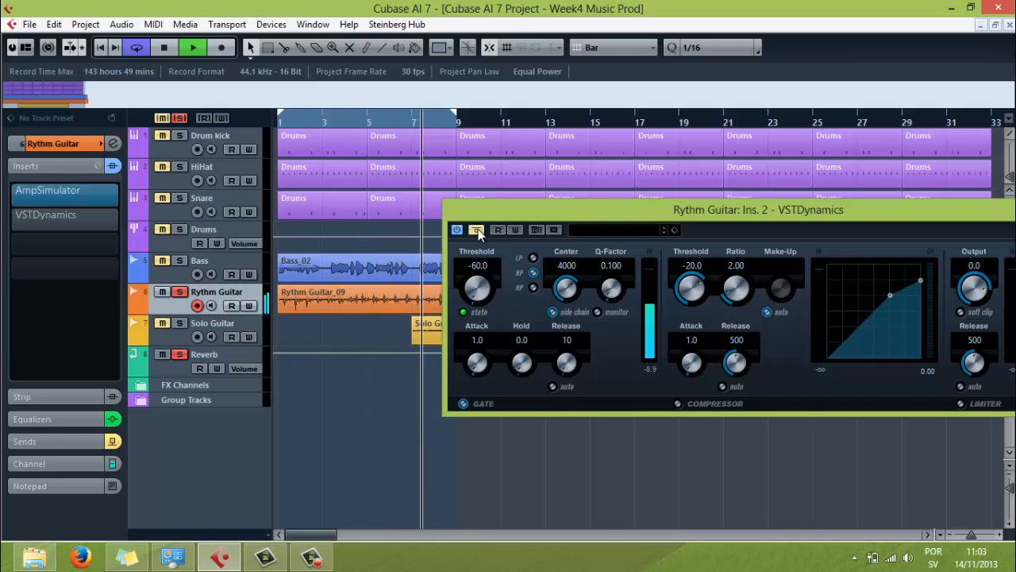
click(478, 229)
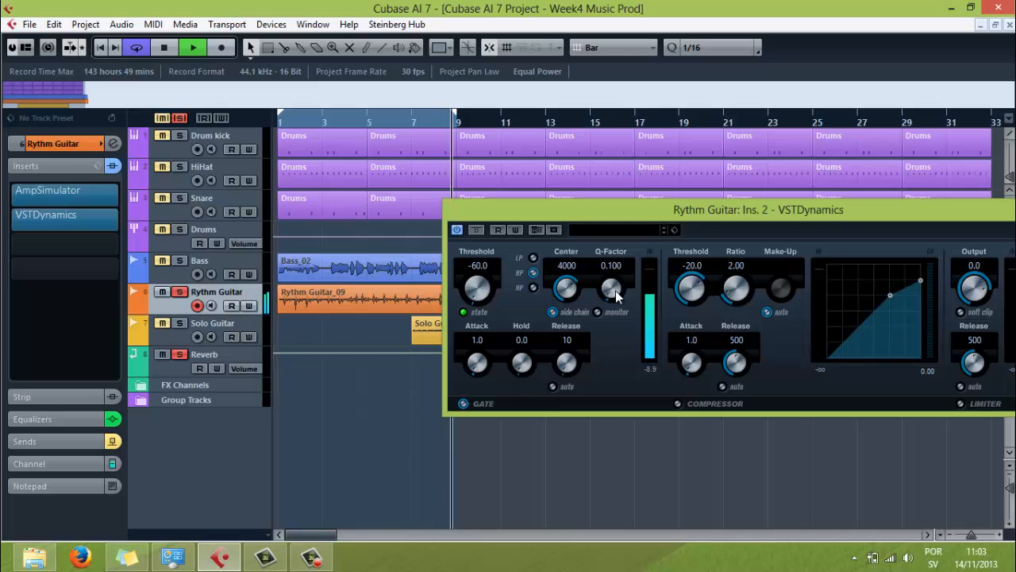
Step: Raise the Q-Factor of the gate's side chain filter to 4.400 while the loop plays
scroll(615, 291, up, 5)
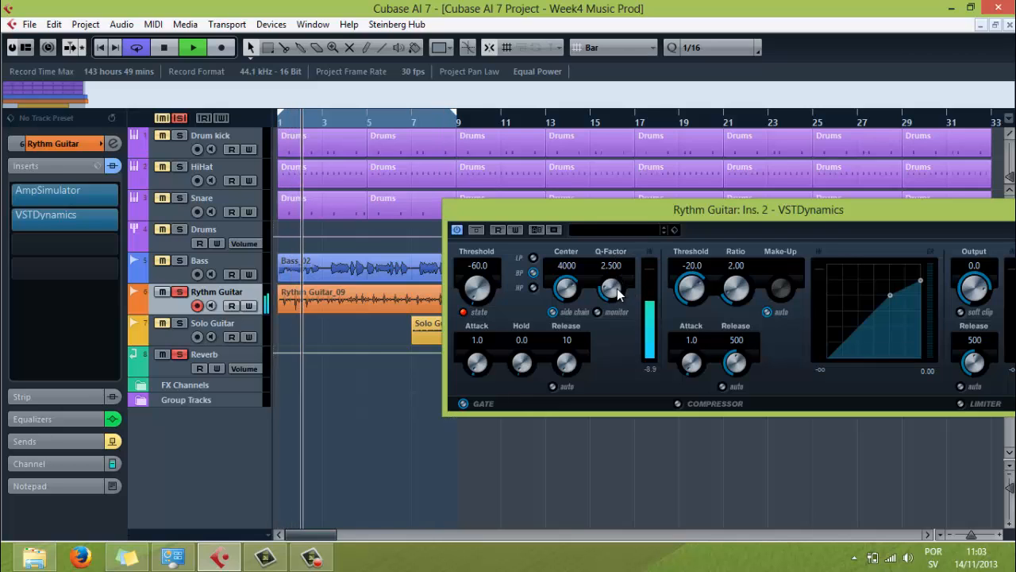
scroll(618, 292, up, 3)
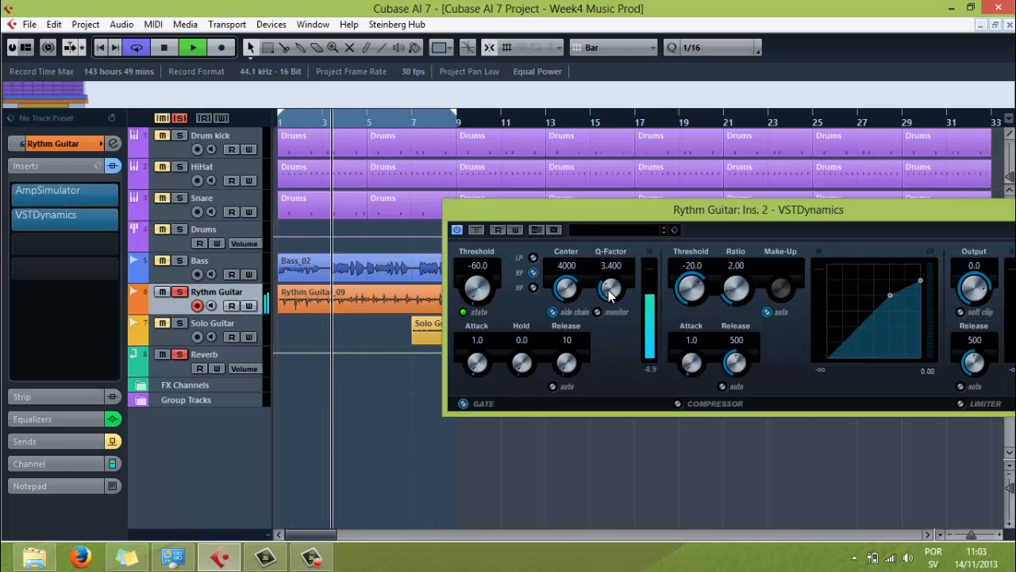
scroll(610, 296, up, 1)
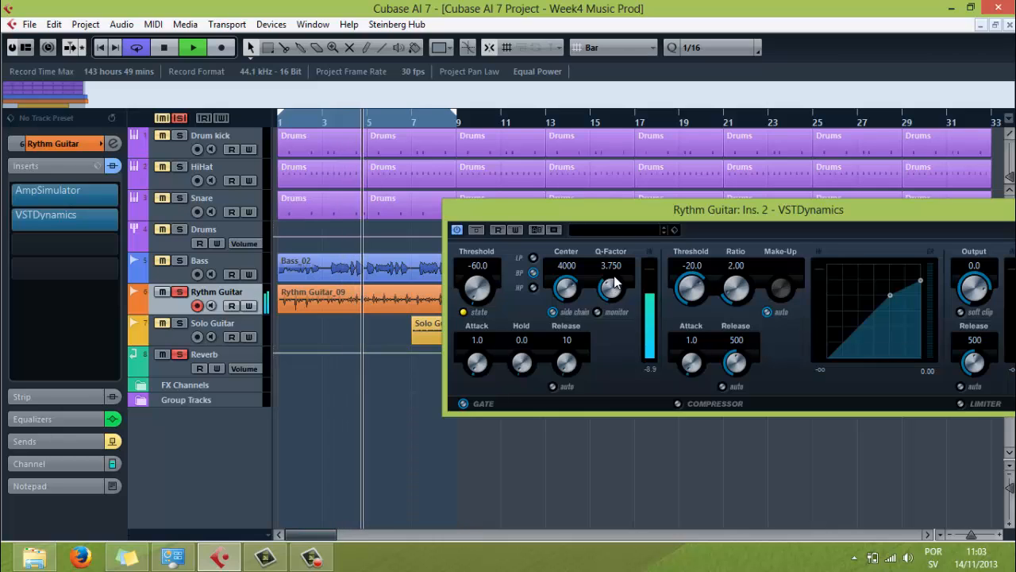
scroll(615, 284, up, 2)
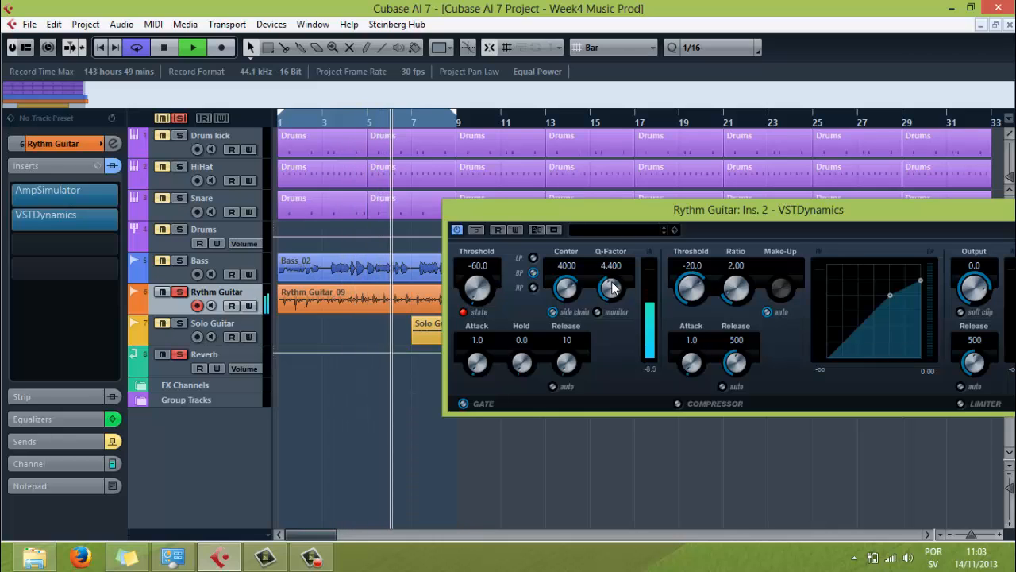
Step: Fine-tune the gate threshold up and down during playback and settle on -49.8
scroll(484, 288, up, 3)
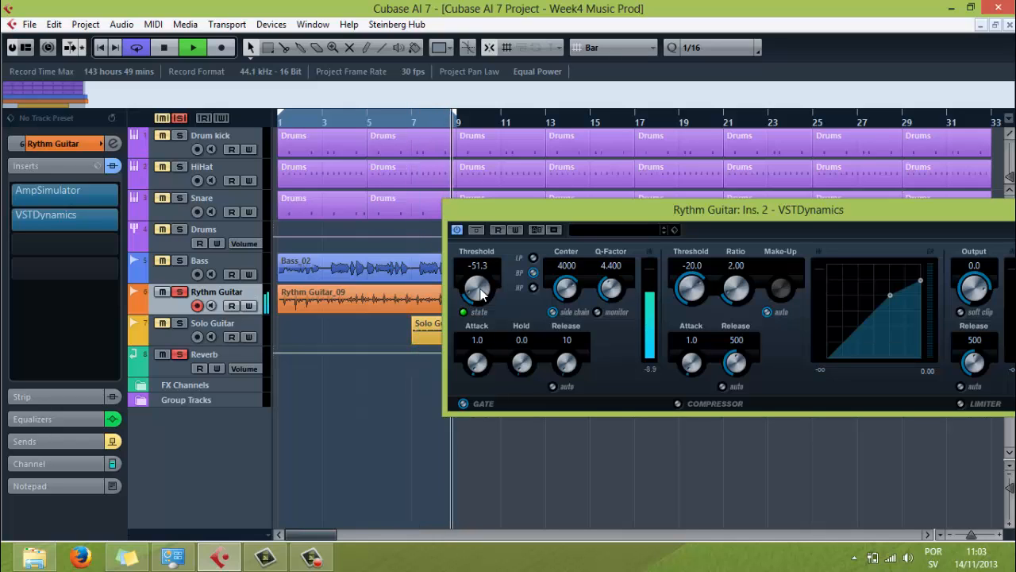
scroll(482, 289, up, 1)
scroll(482, 289, up, 2)
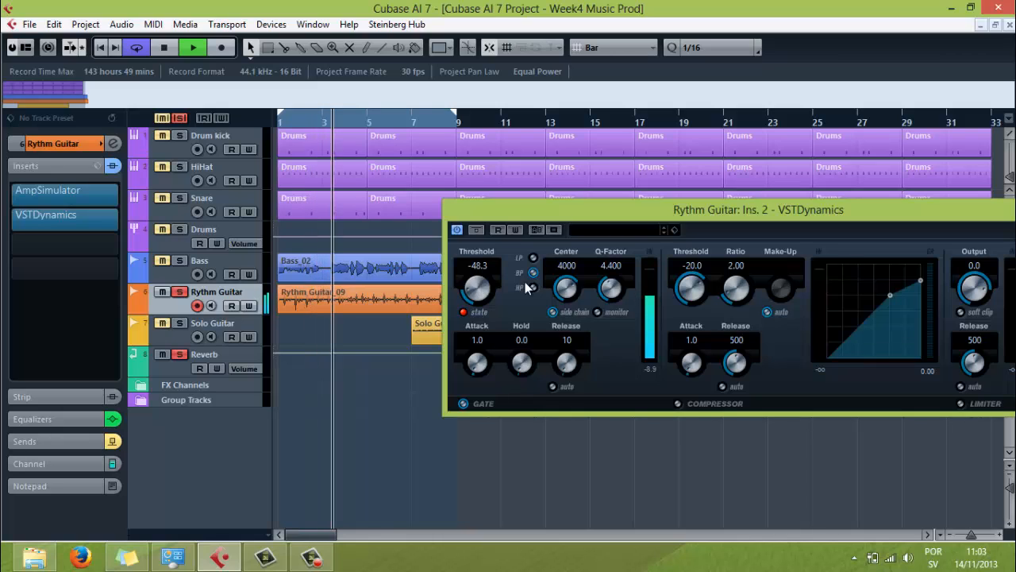
scroll(476, 296, down, 3)
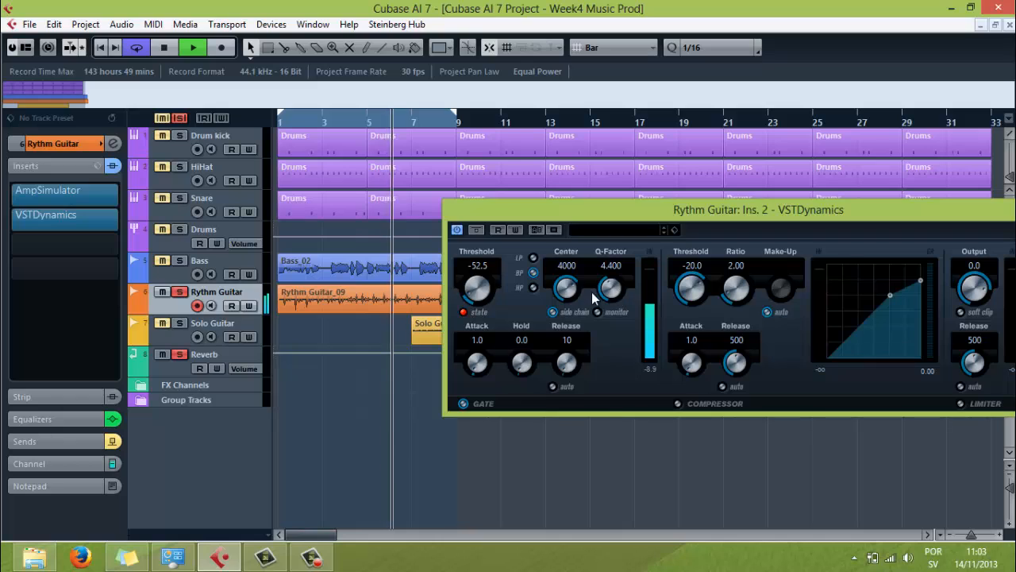
scroll(477, 291, up, 2)
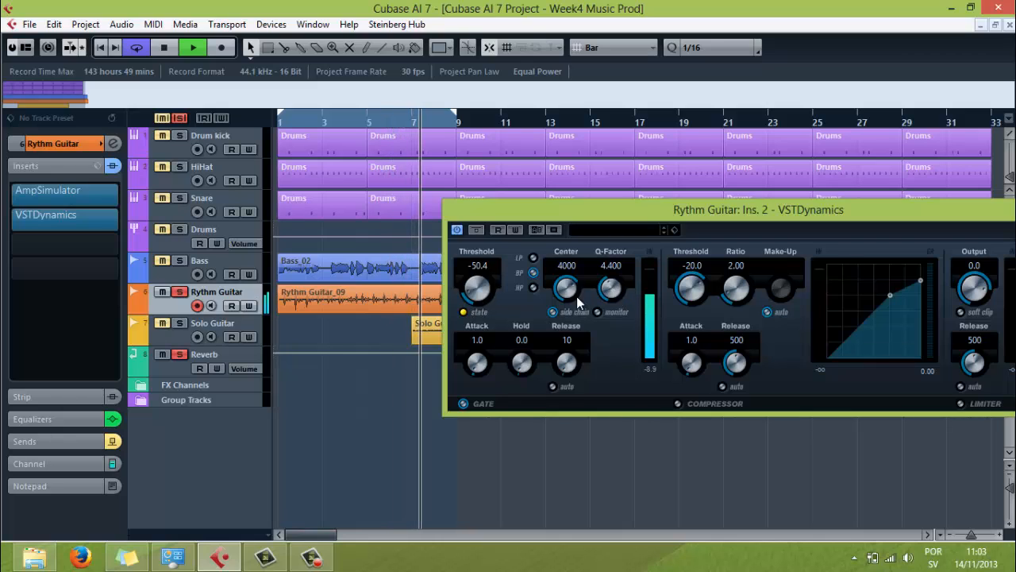
scroll(613, 286, up, 2)
Step: Readjust the side chain filter's Q-Factor to 4.300 and stop playback
scroll(613, 286, up, 3)
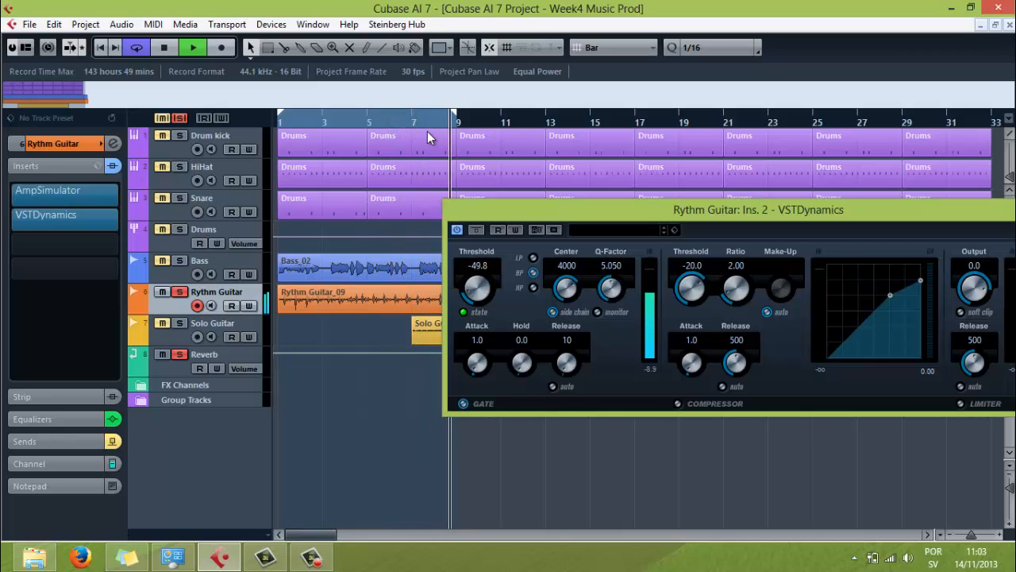
drag(623, 308, 616, 293)
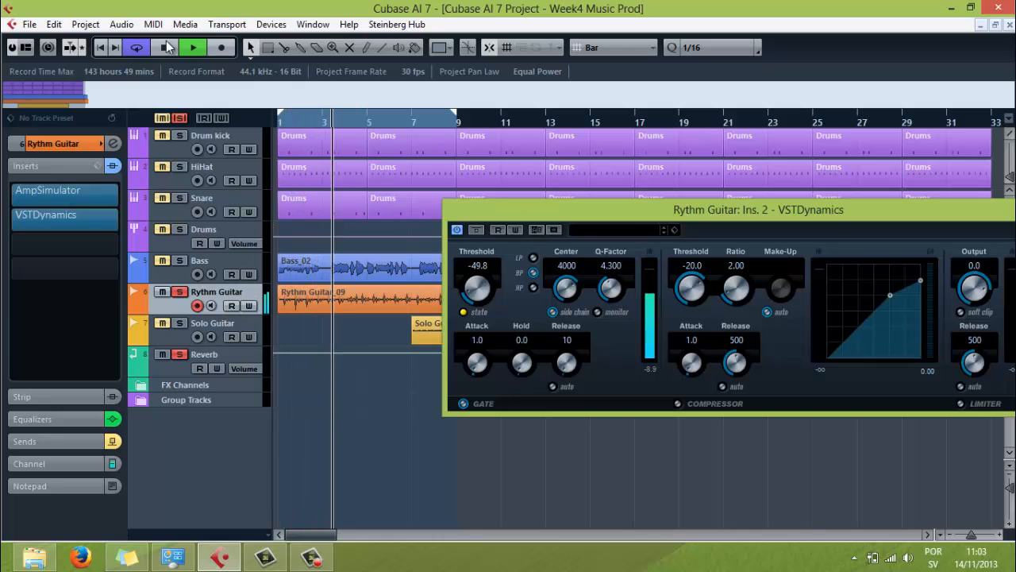
key(space)
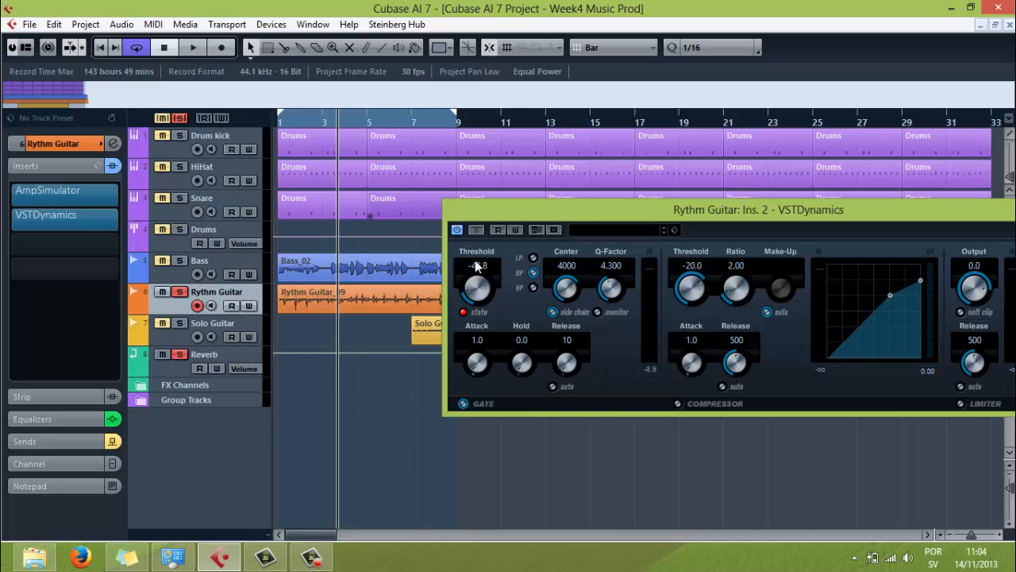
Step: Resume playback and toggle the bypass of the VSTDynamics insert to compare the noise with and without the gate
click(194, 48)
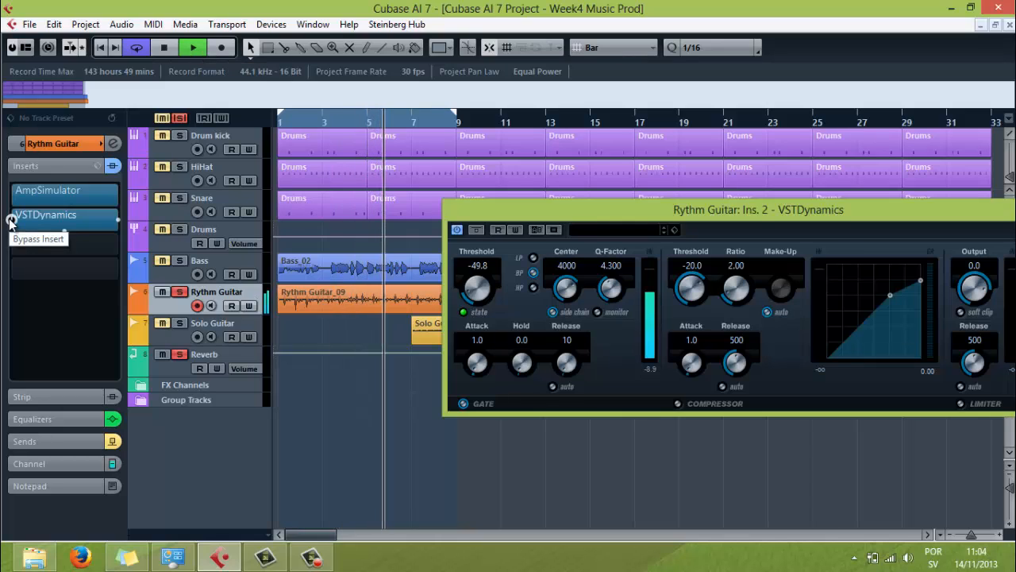
click(10, 221)
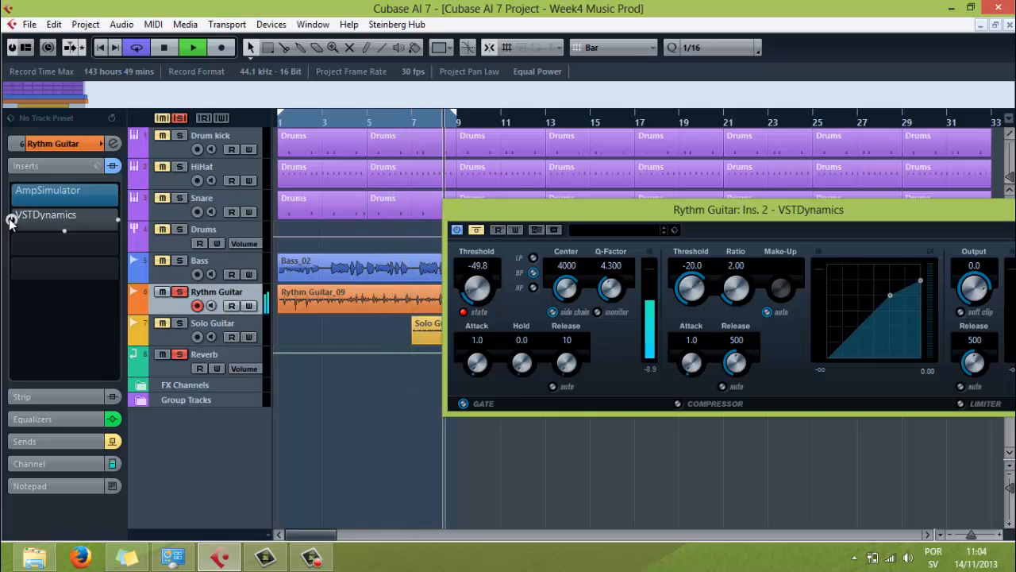
click(11, 220)
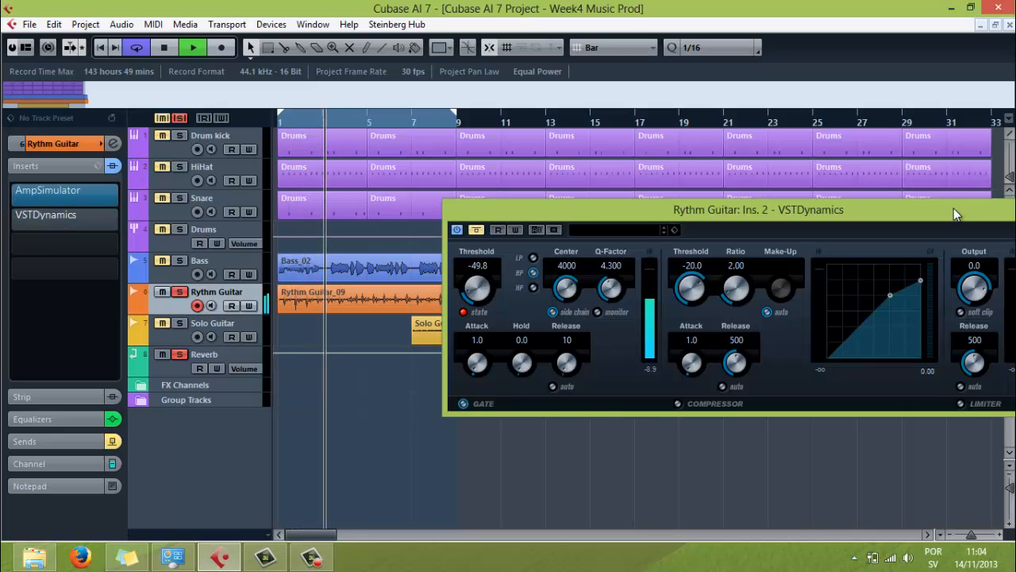
Step: Close the VSTDynamics window, play the full mix with looping off and the Rythm Guitar track unsoloed, and stop playback
drag(953, 209, 733, 209)
click(847, 210)
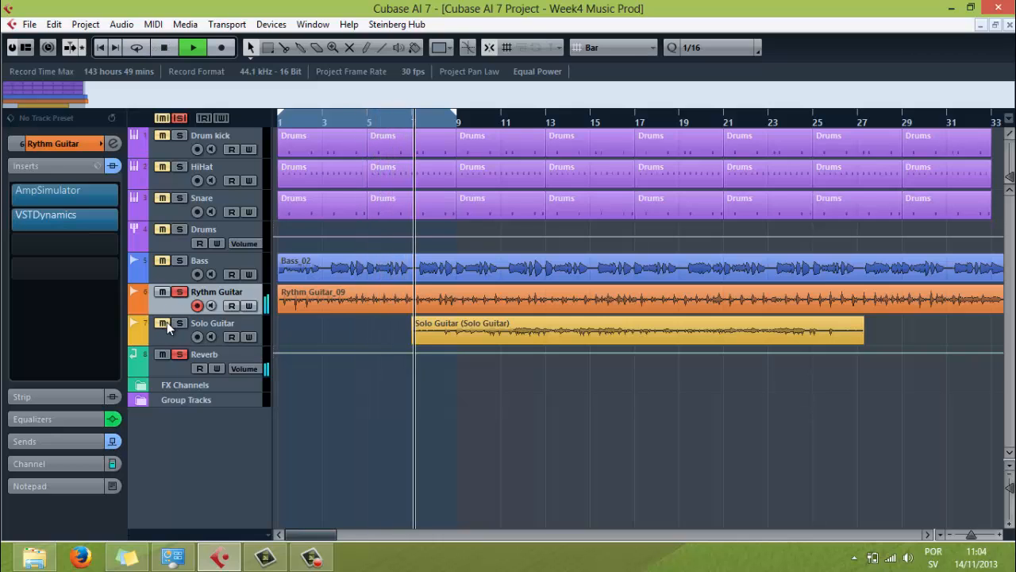
click(179, 293)
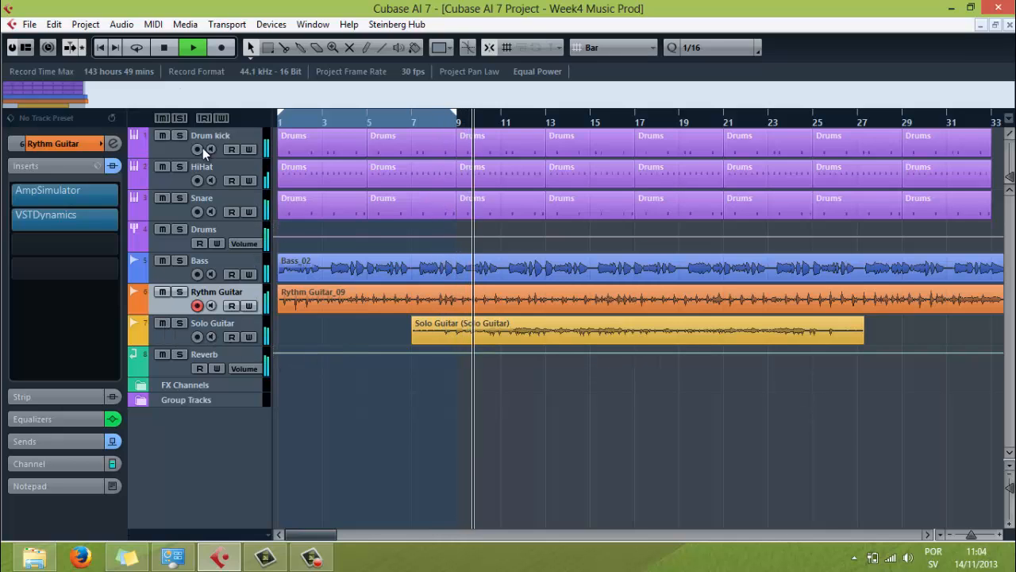
click(172, 47)
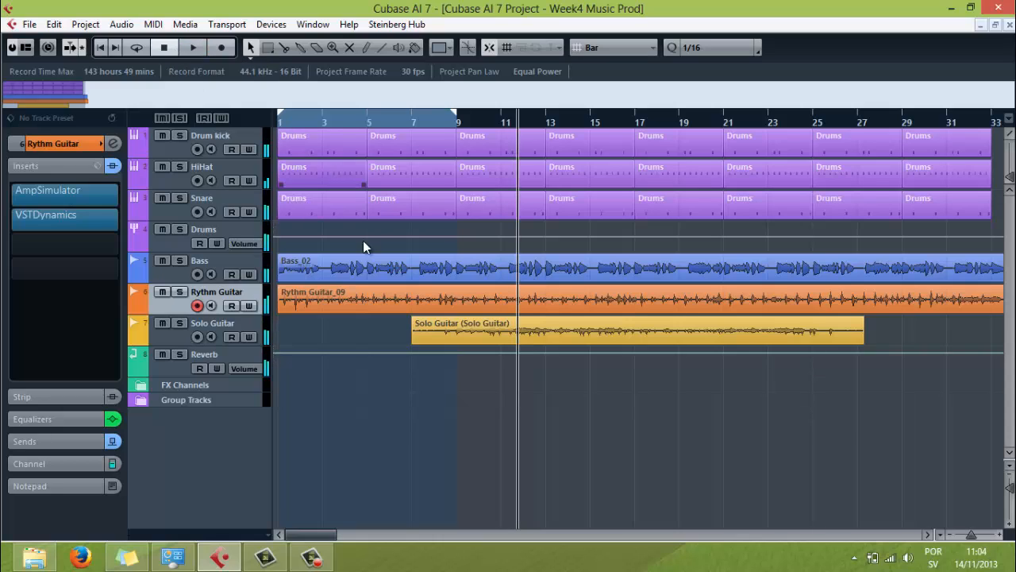